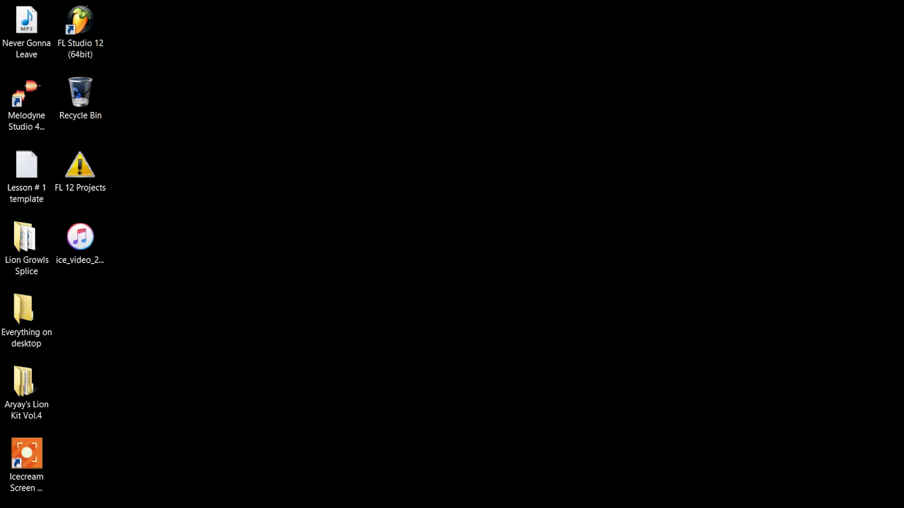
Switch to the browser and preview the LionGrowl_S08AN.174.wav sample in the Splice search results for lion
click(191, 497)
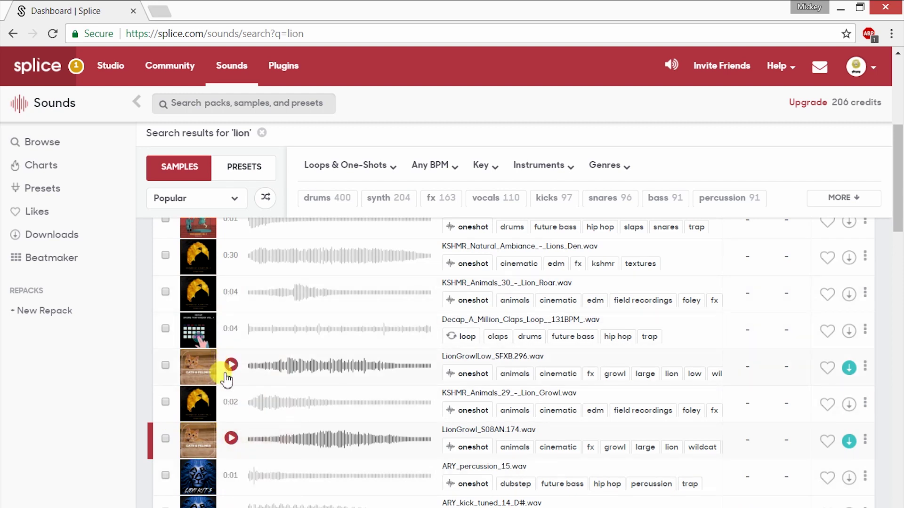
click(230, 440)
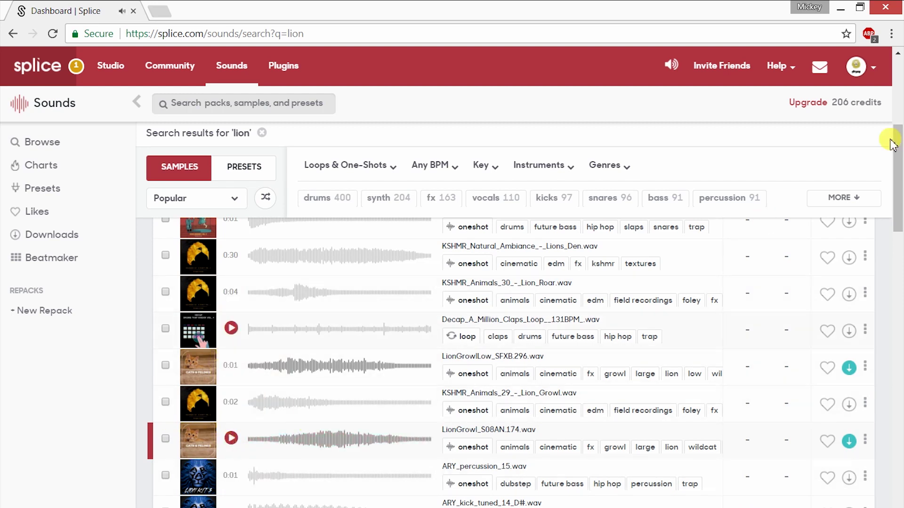
click(839, 7)
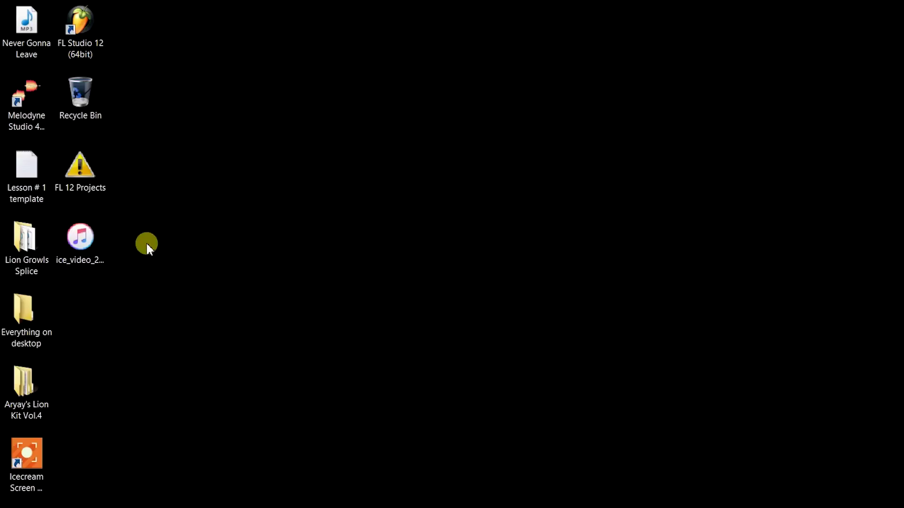
Load the LionGrowl_S08AN.174 sample from the Lion Growls Splice folder into a new sampler channel in FL Studio
double_click(22, 255)
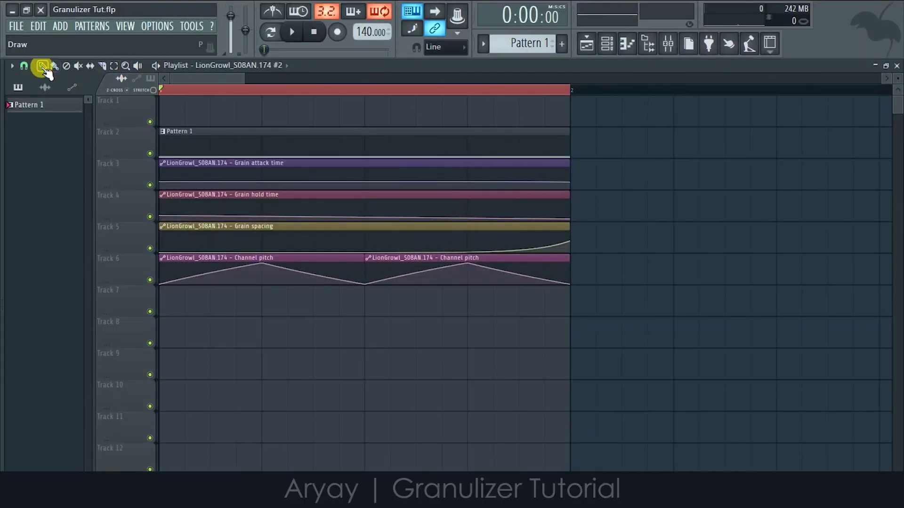
key(Tab)
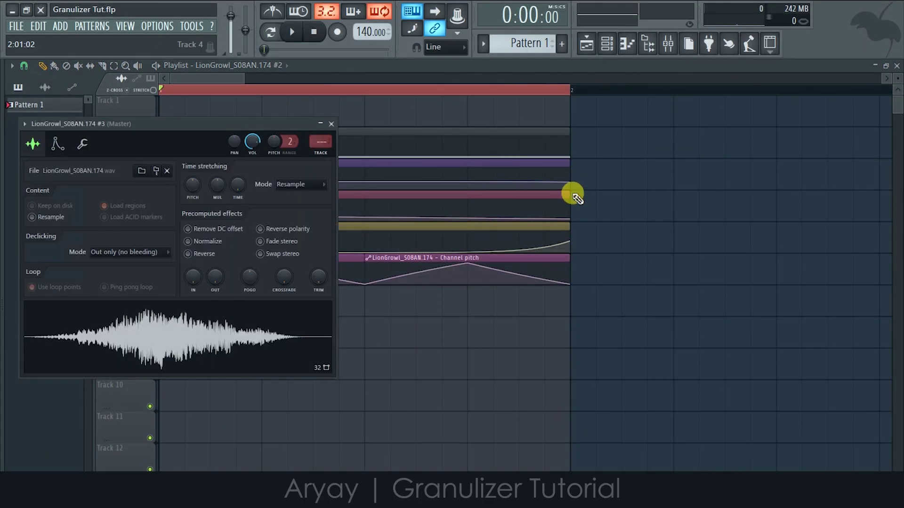
key(Tab)
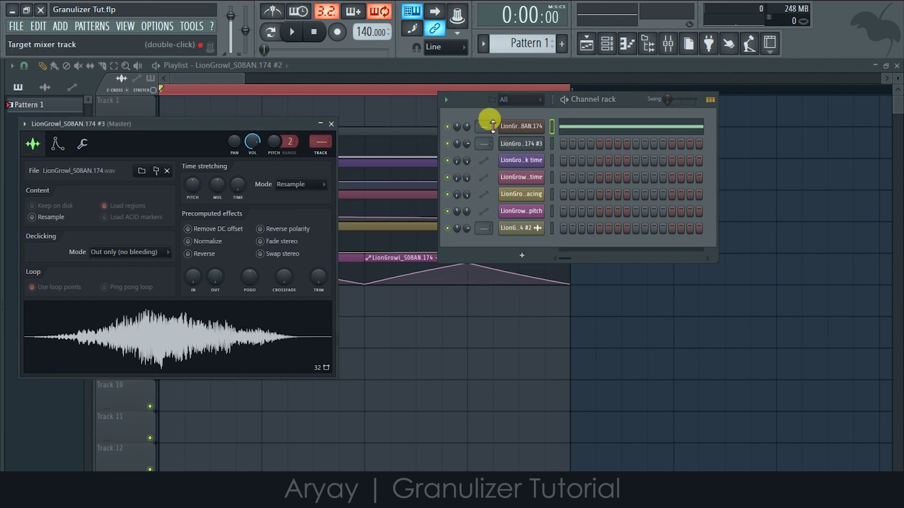
Insert a Fruity Granulizer channel below the newly added lion growl sampler channel in the channel rack
click(518, 127)
click(518, 144)
click(519, 145)
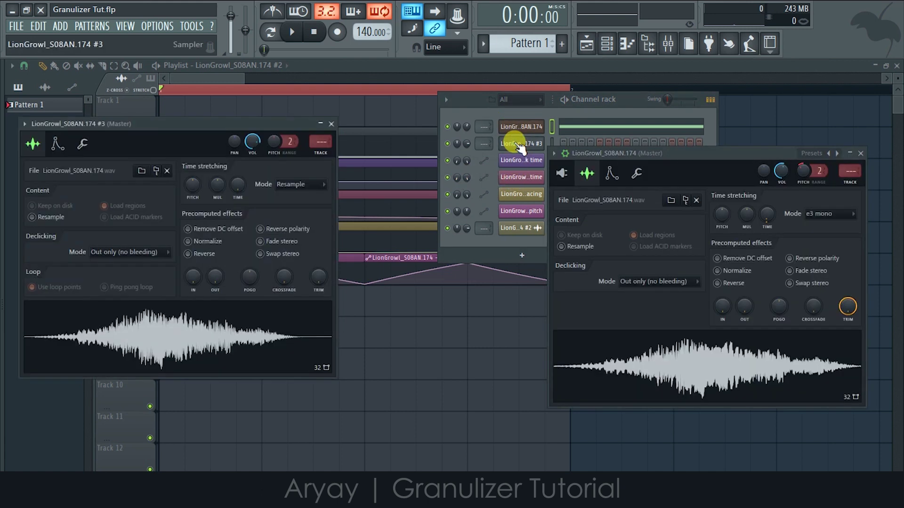
right_click(518, 161)
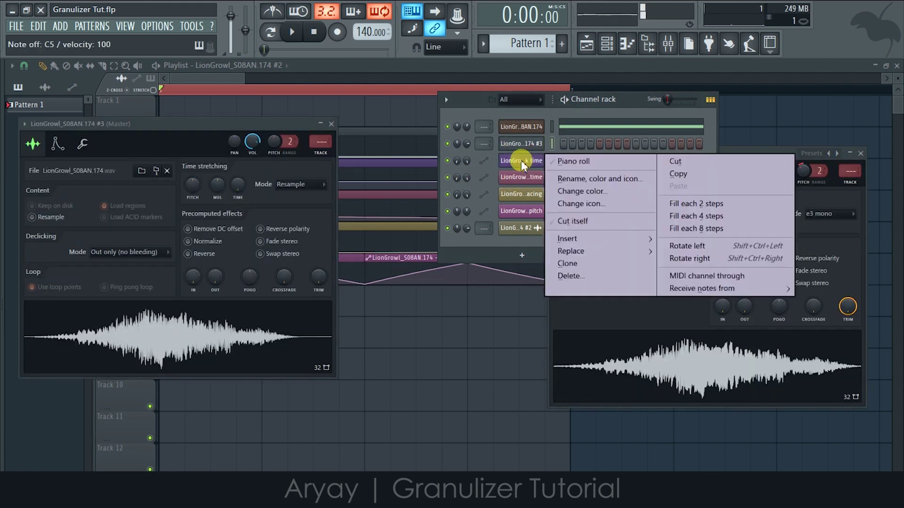
mouse_move(588, 251)
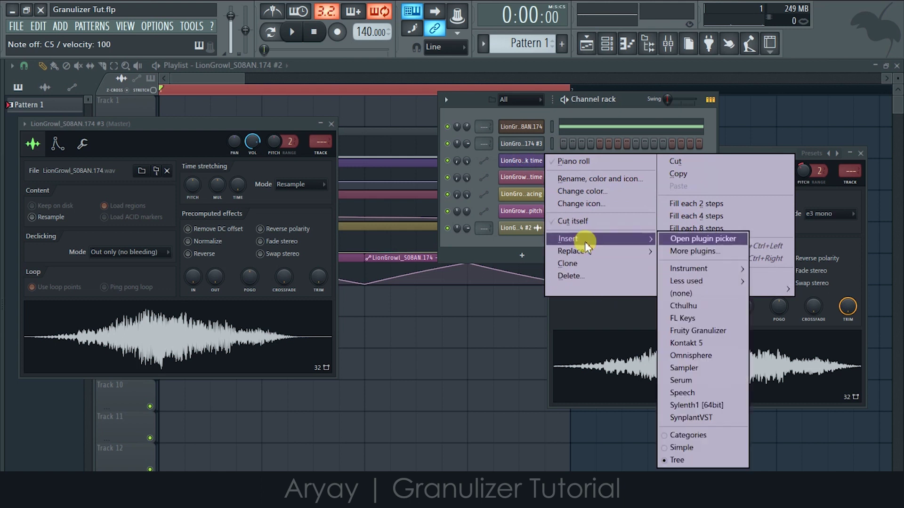
click(705, 333)
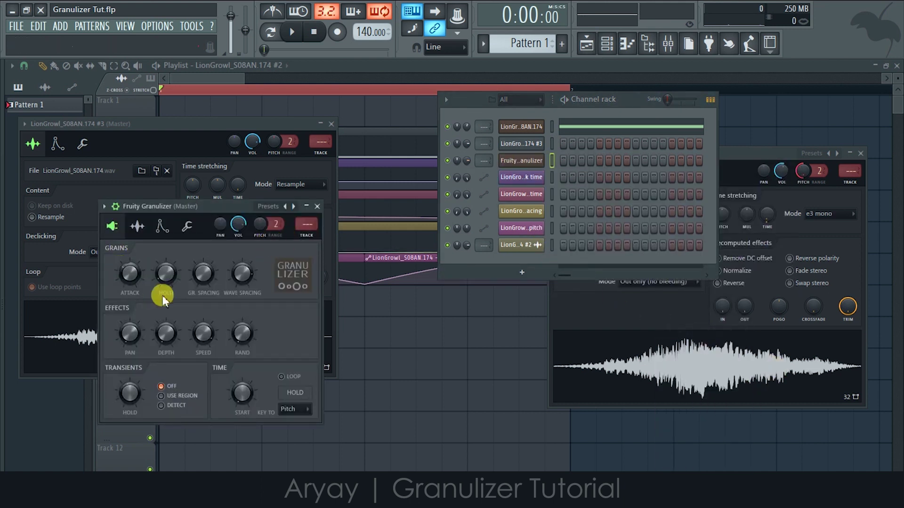
Load the LionGrowl_S08AN.174 sample from the sampler channel into the new Granulizer, then show its grain controls
click(137, 228)
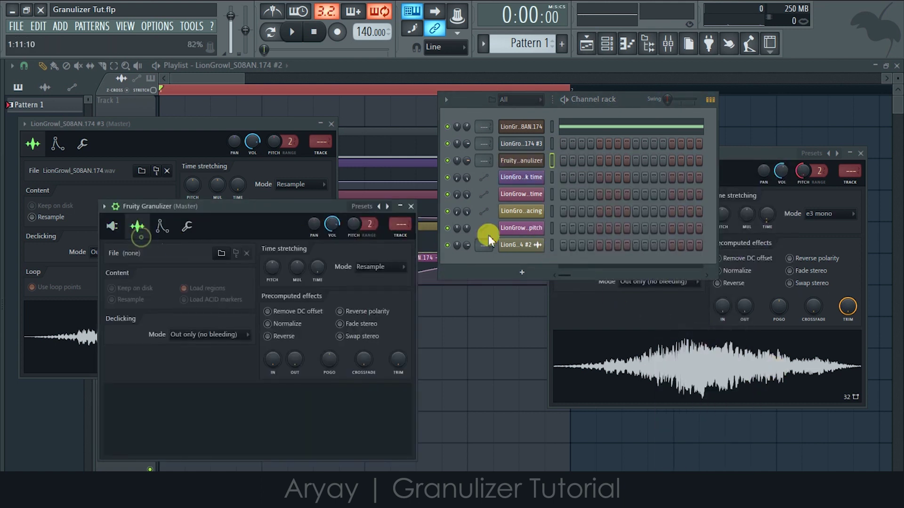
click(520, 144)
click(521, 143)
drag(167, 339, 332, 433)
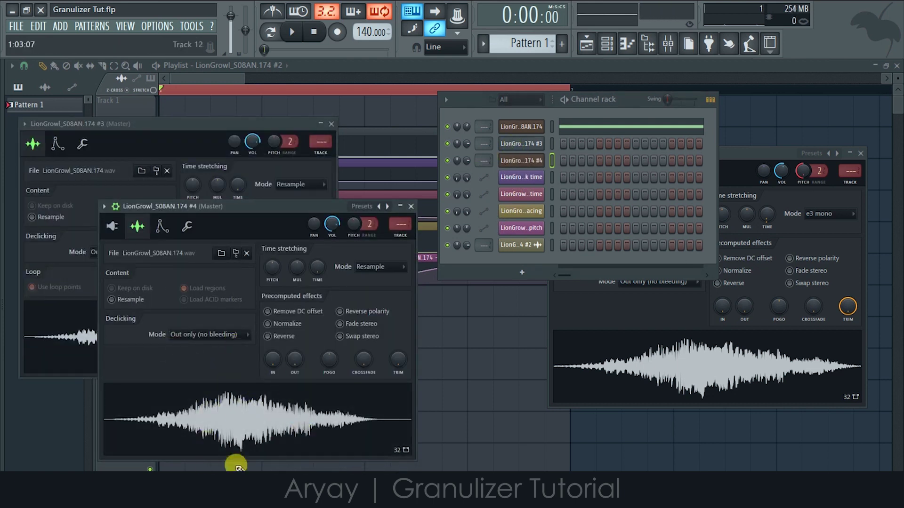
drag(240, 207, 380, 196)
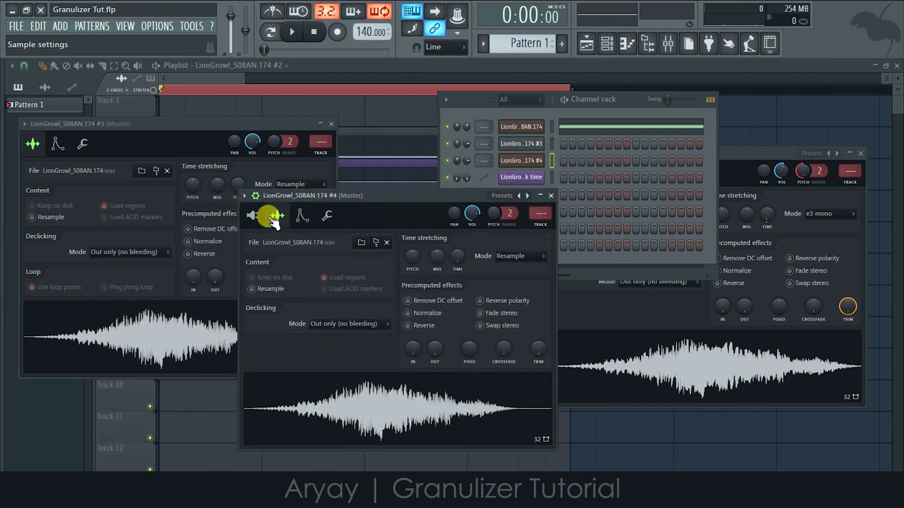
click(272, 218)
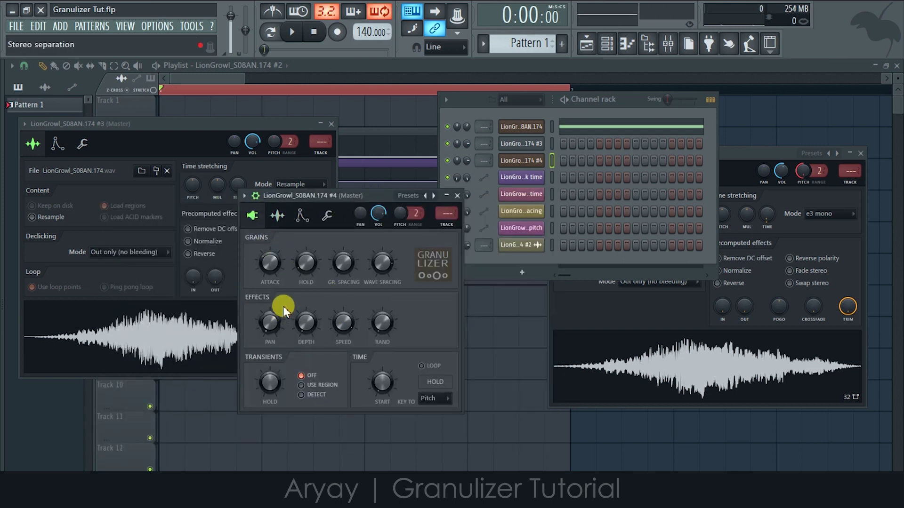
Create automation clips for the new Granulizer's grain attack, hold and grain spacing controls
right_click(271, 264)
click(311, 356)
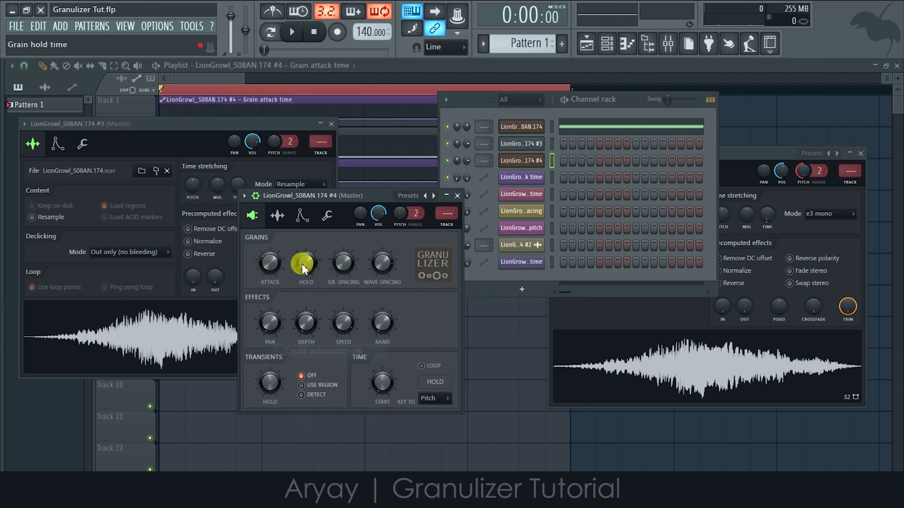
right_click(303, 265)
click(339, 349)
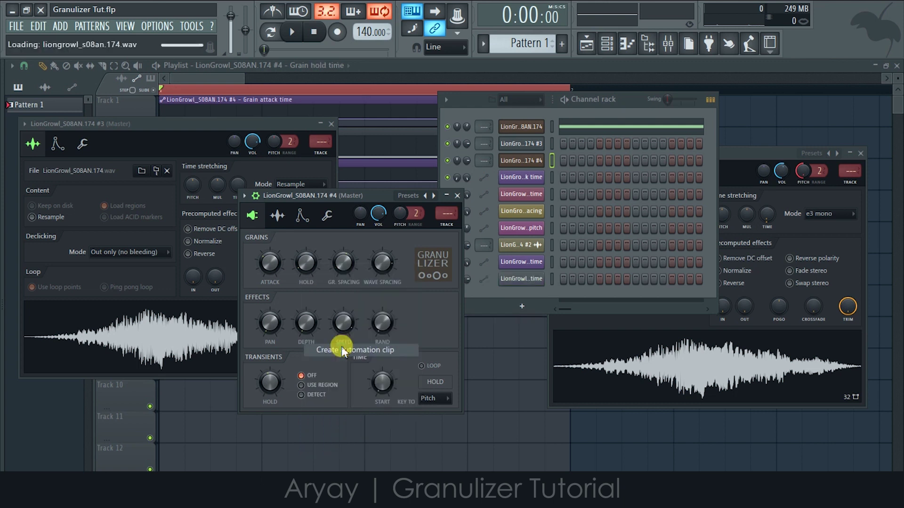
right_click(344, 265)
click(380, 351)
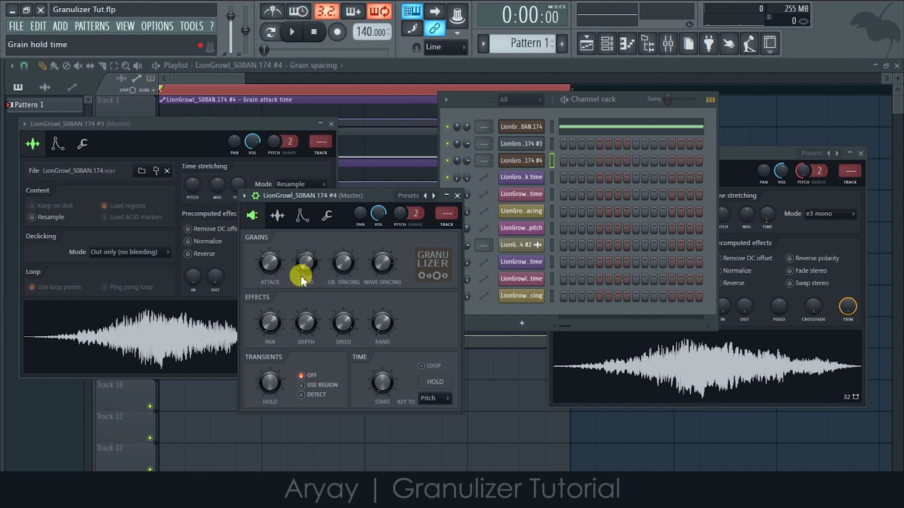
Preview LK4 Granular Bass 1 to 6 from the LK4 Granular Bass One Shots folder of Aryay's Lion Kit Vol.4
click(389, 69)
mouse_move(2, 214)
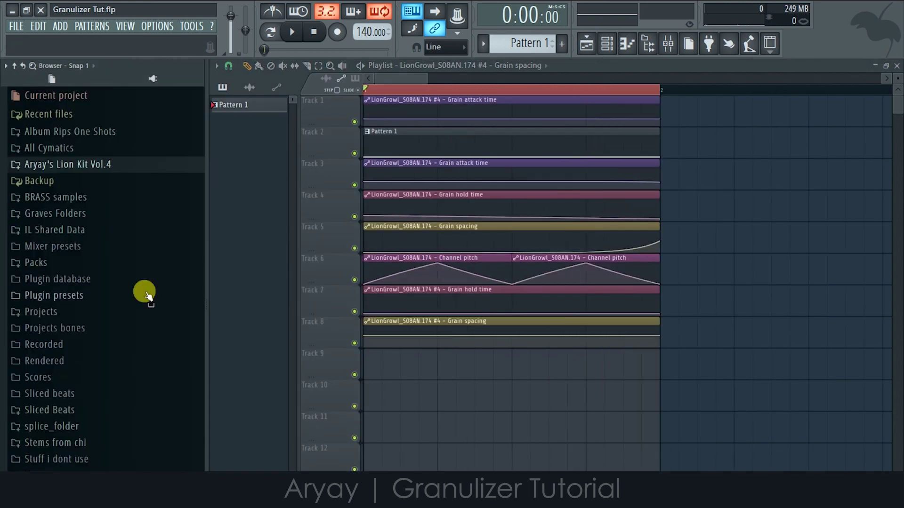
click(118, 166)
click(98, 181)
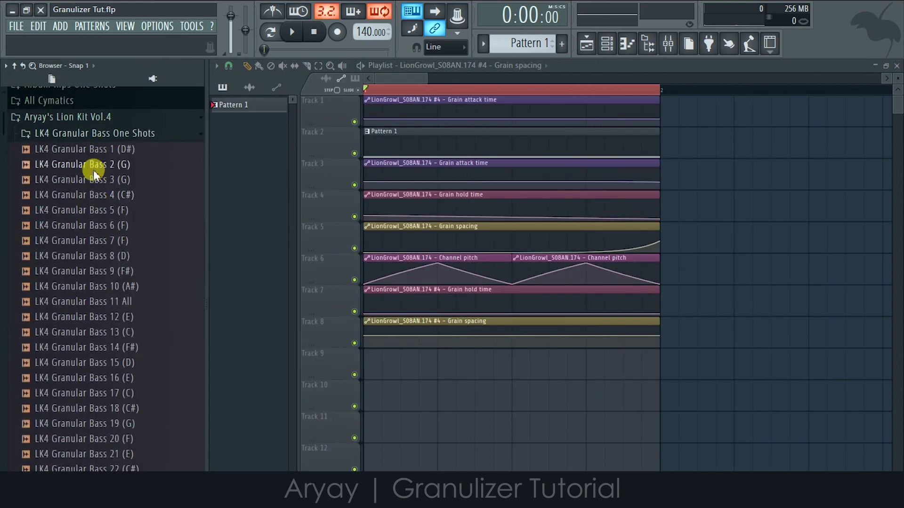
click(95, 150)
click(98, 165)
click(98, 179)
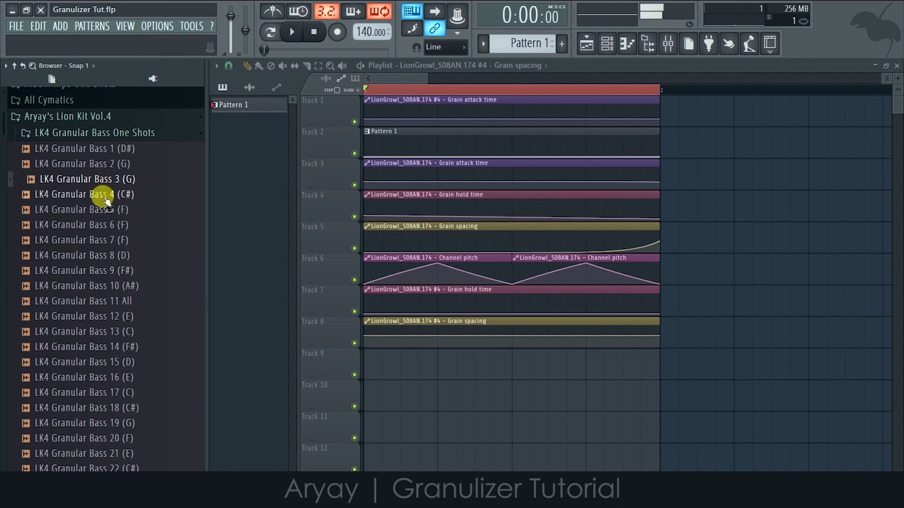
click(101, 193)
click(106, 212)
click(109, 222)
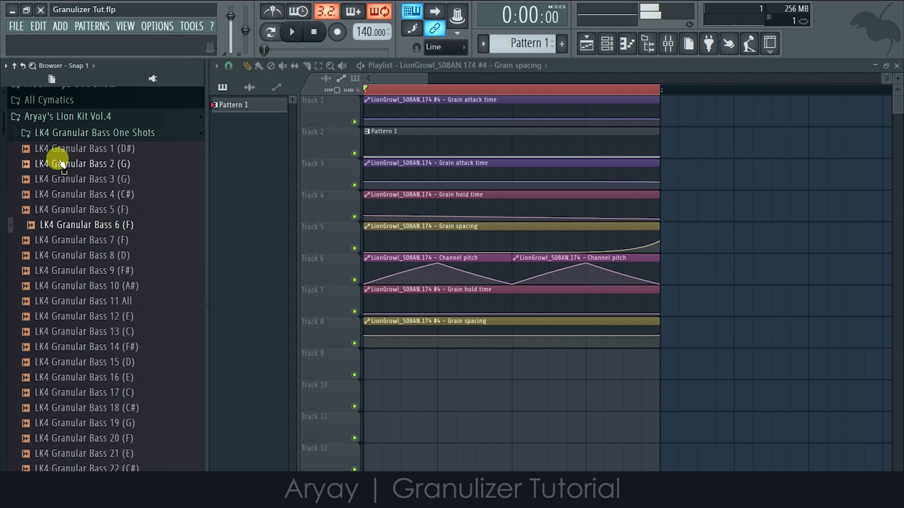
click(15, 66)
key(alt+F8)
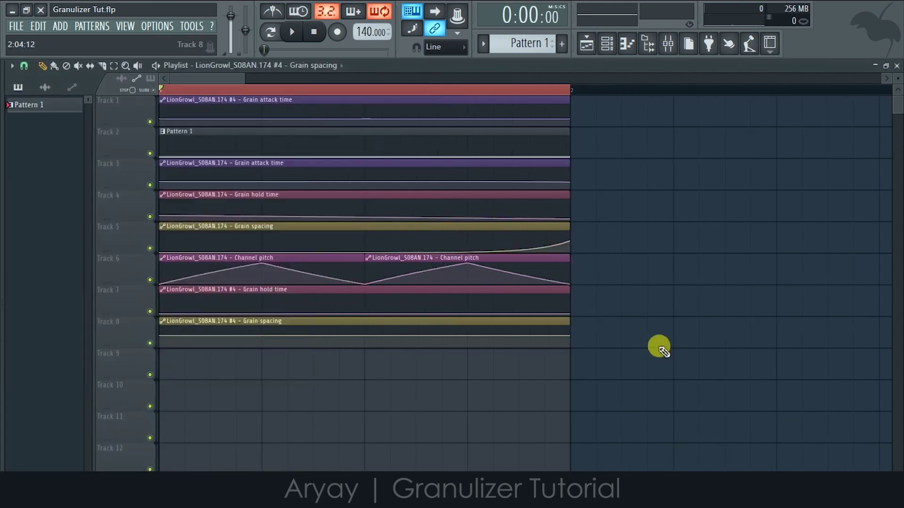
click(52, 67)
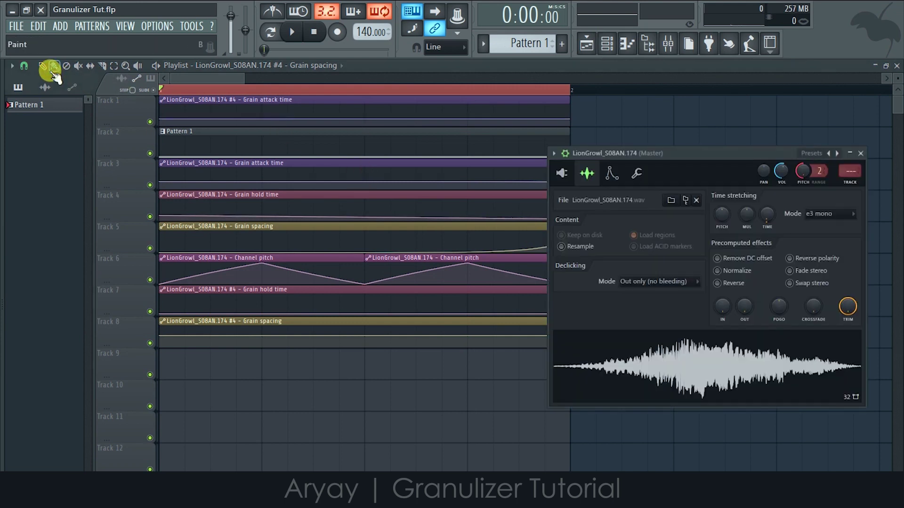
key(Escape)
drag(651, 192, 332, 348)
click(755, 262)
right_click(817, 264)
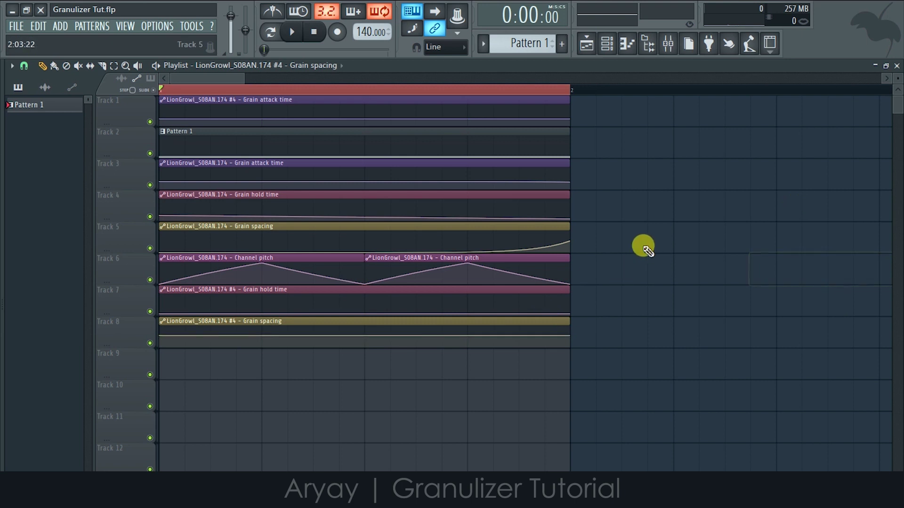
Move the #4 channel's grain attack, hold and spacing automation clips to playlist tracks 10, 11 and 12 respectively
drag(641, 246, 307, 320)
drag(638, 291, 161, 341)
drag(238, 291, 231, 431)
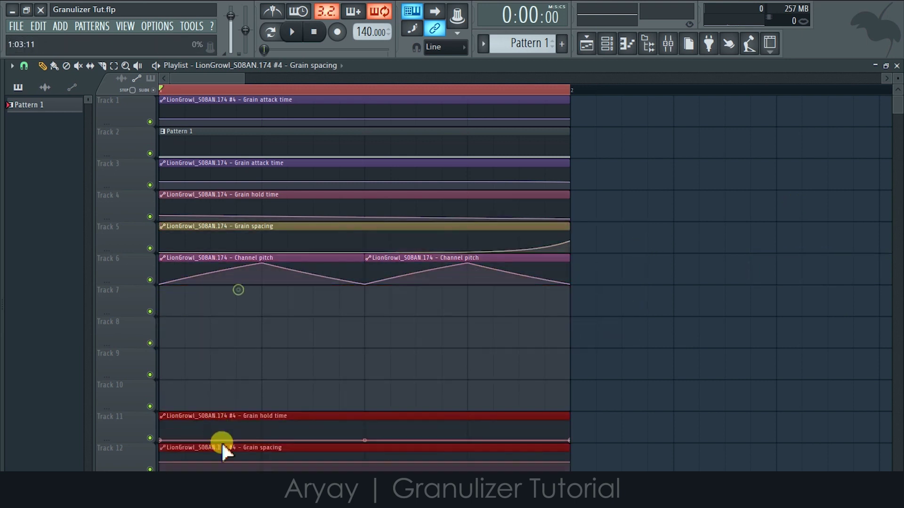
scroll(230, 438, down, 3)
right_click(323, 269)
scroll(307, 262, up, 3)
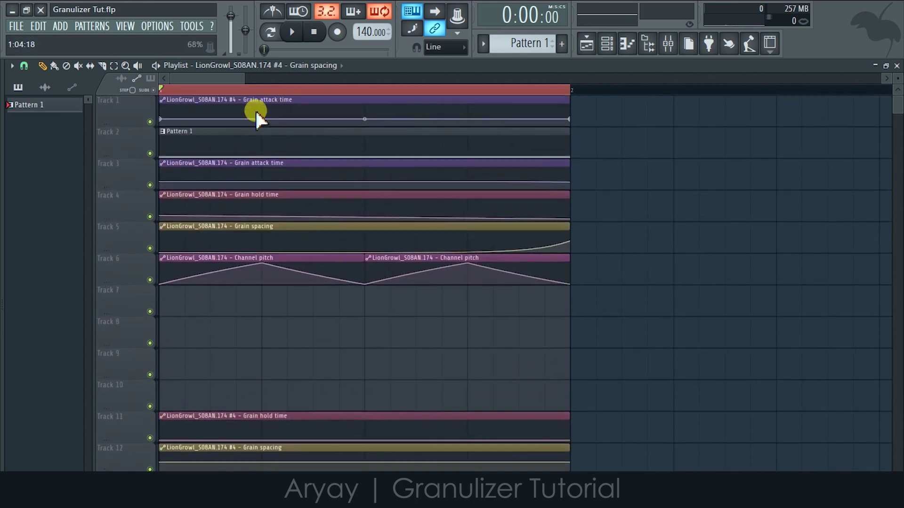
drag(254, 98, 204, 383)
Examine the grain controls of the original LionGrowl_S08AN.174 Granulizer channel
double_click(204, 383)
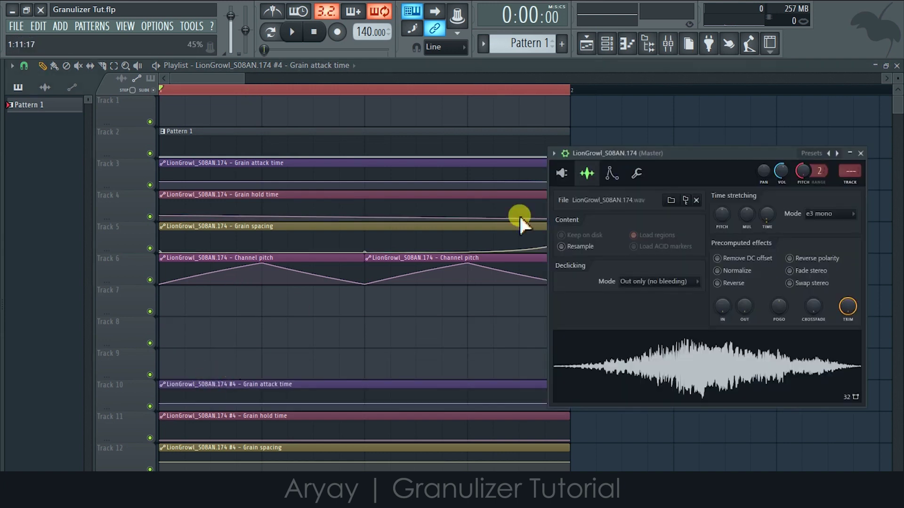
click(563, 175)
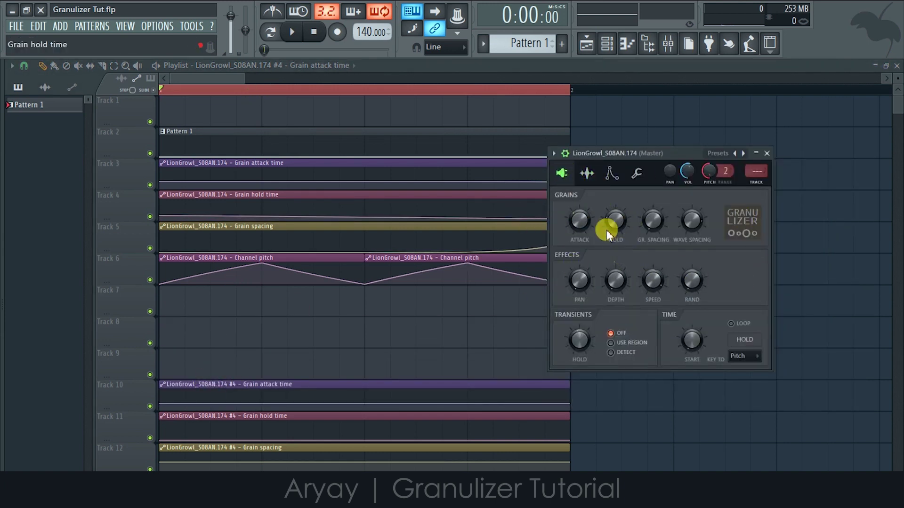
click(598, 181)
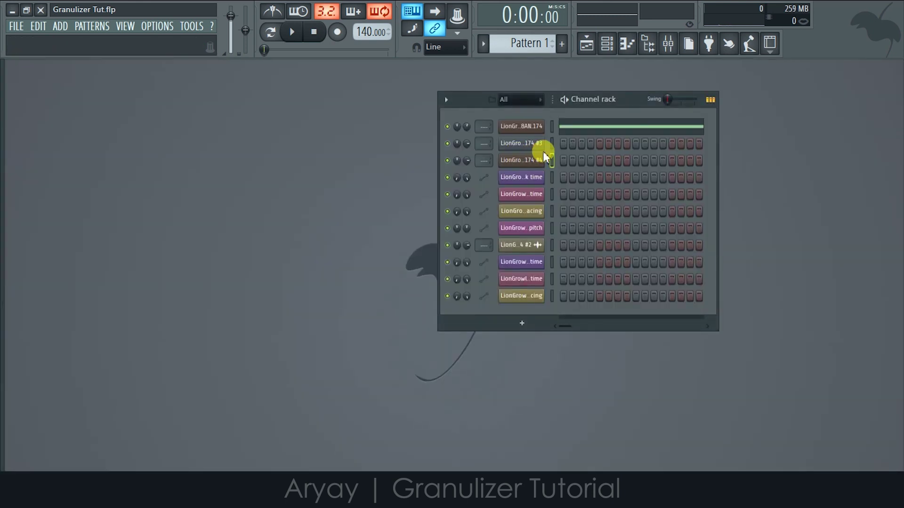
Create an automation clip for the channel pitch of the LionGrowl_S08AN.174 #4 Granulizer
click(542, 148)
click(529, 162)
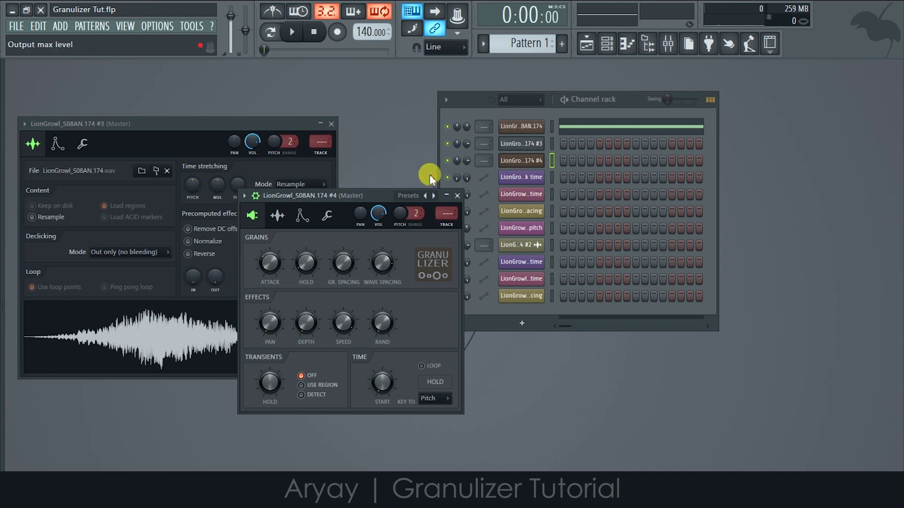
click(331, 127)
click(272, 214)
click(262, 216)
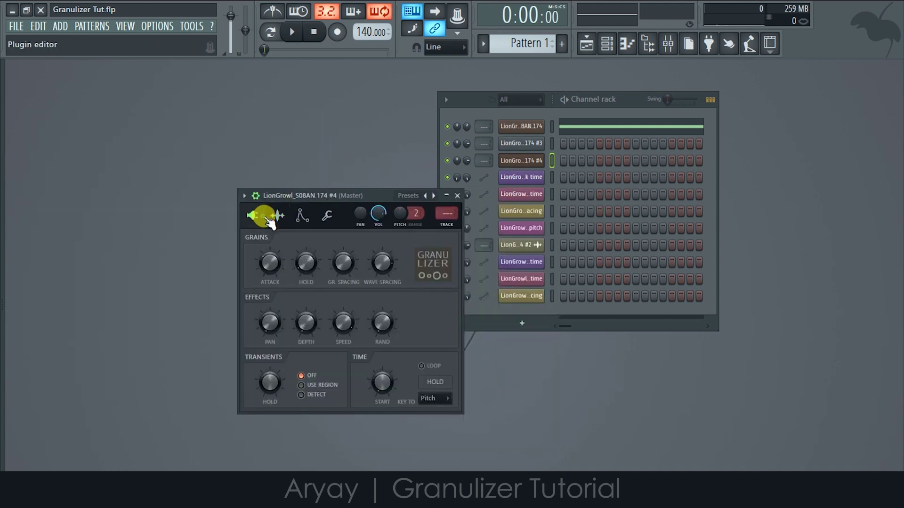
right_click(400, 217)
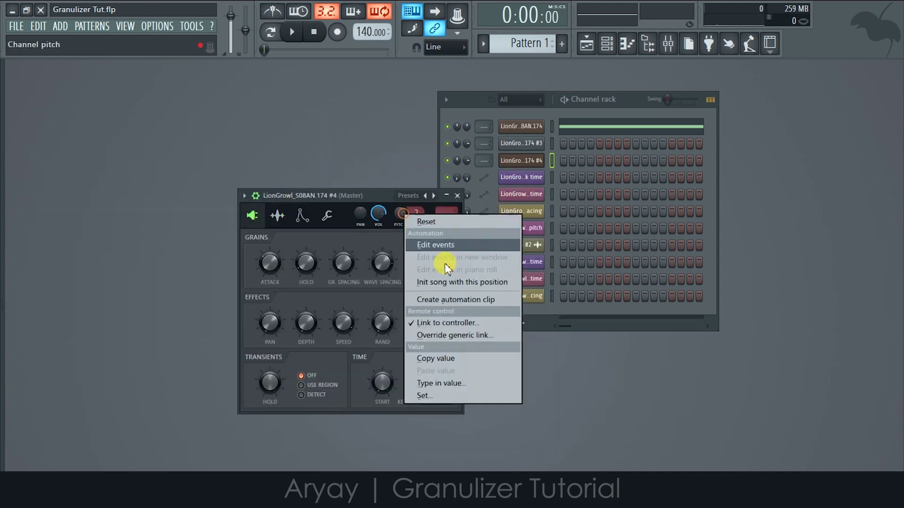
click(441, 299)
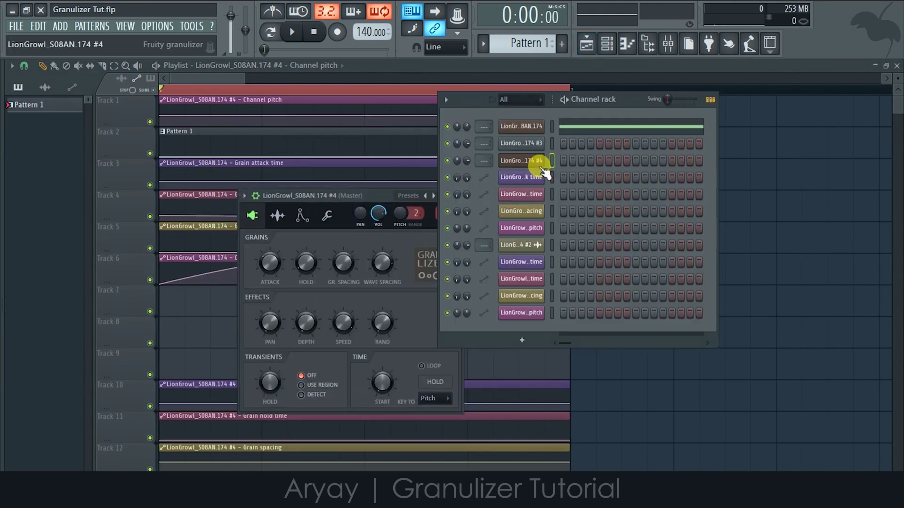
Create a new pattern and open the LionGrowl_S08AN.174 #4 channel's piano roll in it
right_click(516, 43)
click(626, 55)
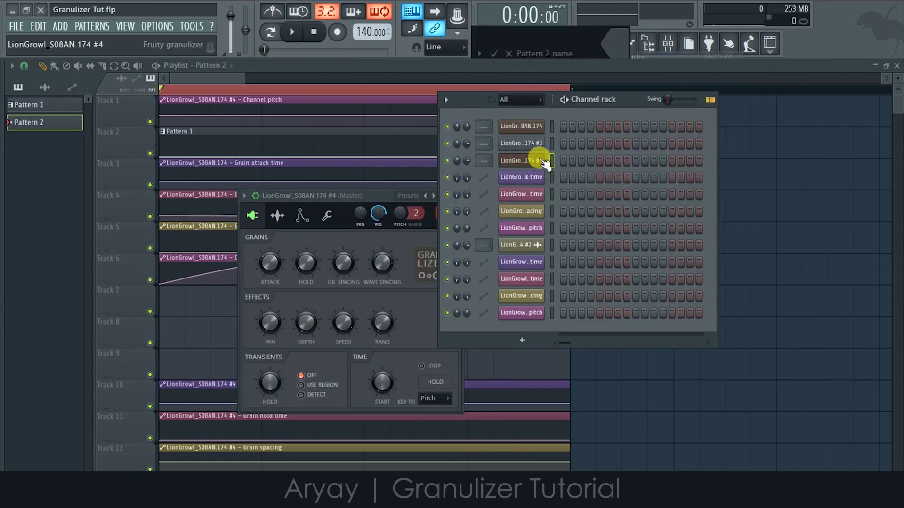
right_click(524, 159)
click(581, 162)
drag(313, 170, 268, 393)
key(F5)
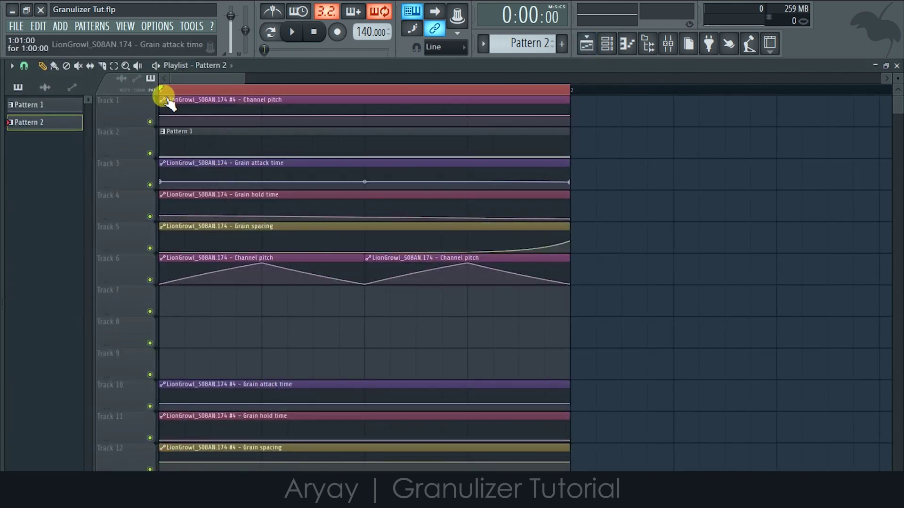
Mute the clips on playlist tracks 1 to 5 and the first channel pitch clip on track 6
click(79, 66)
drag(226, 102, 242, 314)
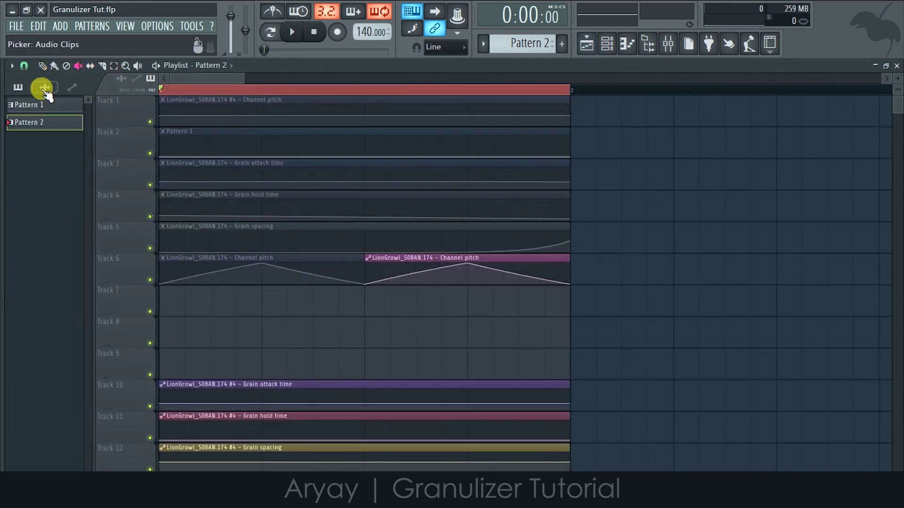
scroll(209, 143, down, 5)
scroll(201, 150, up, 4)
key(space)
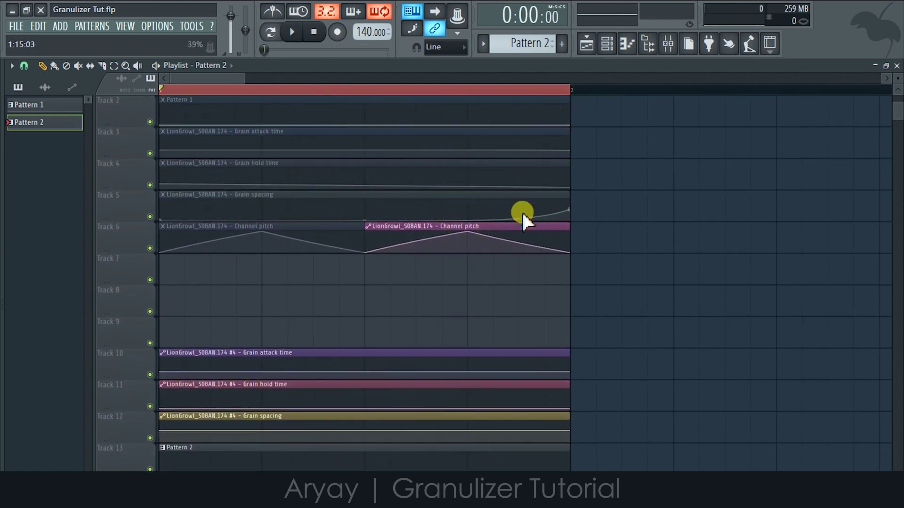
key(space)
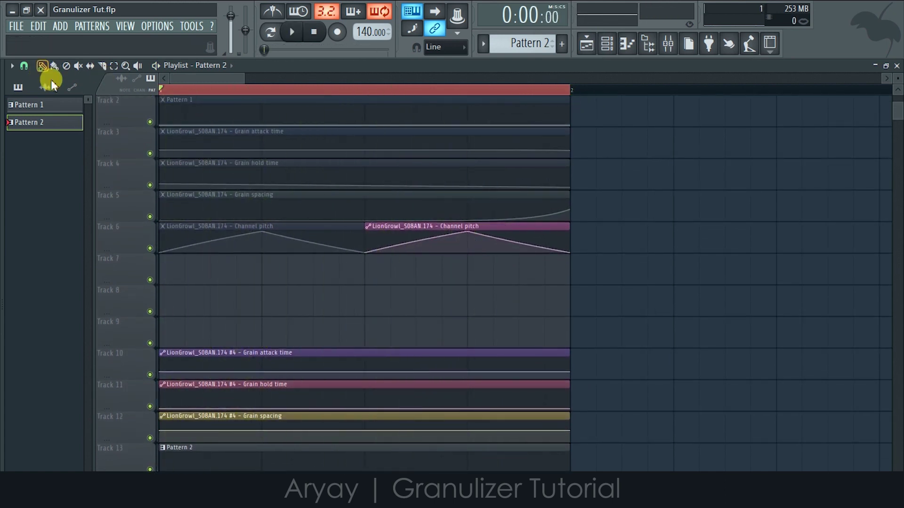
Lower the start point of the #4 grain spacing clip on track 12 for a gradual rise, and play the loop
click(163, 432)
drag(163, 432, 158, 442)
key(space)
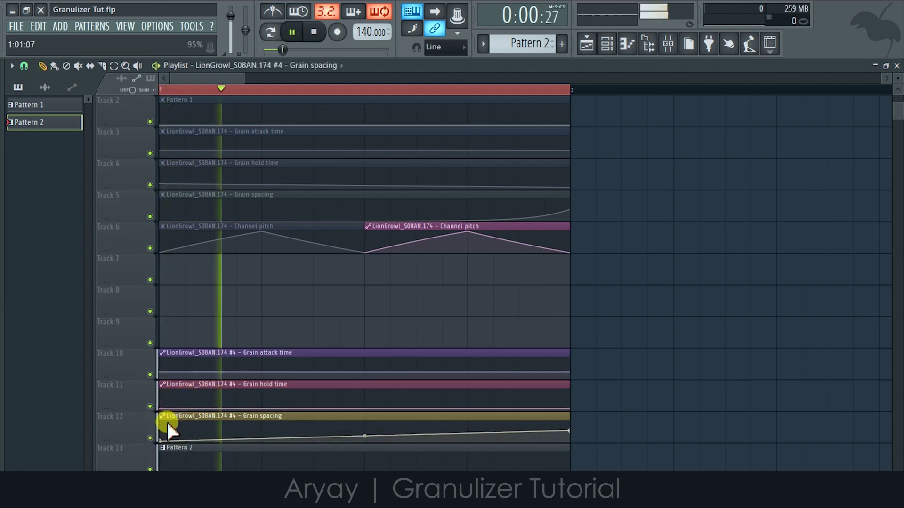
key(space)
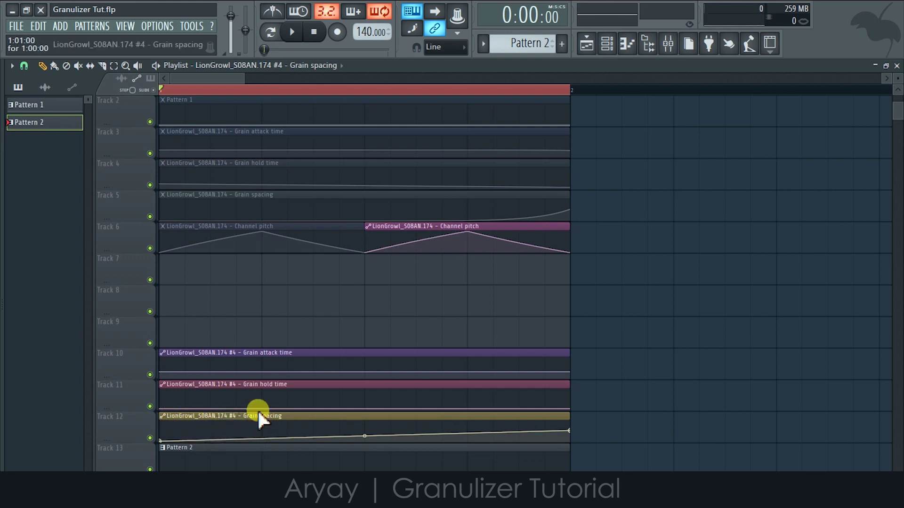
Lower the start points of the #4 grain attack time and grain hold time clips to the minimum, playing the loop after each change
drag(161, 373, 158, 382)
key(space)
key(space)
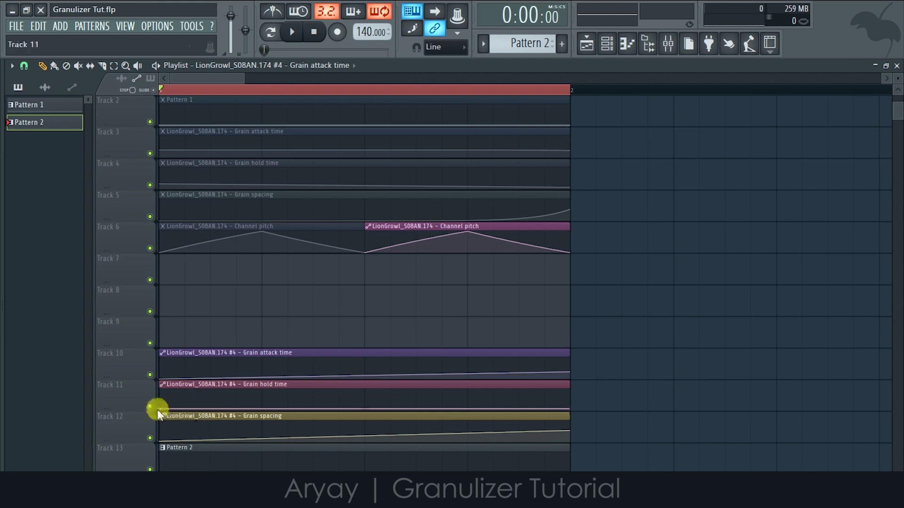
drag(159, 409, 158, 412)
key(space)
key(space)
key(space)
key(space)
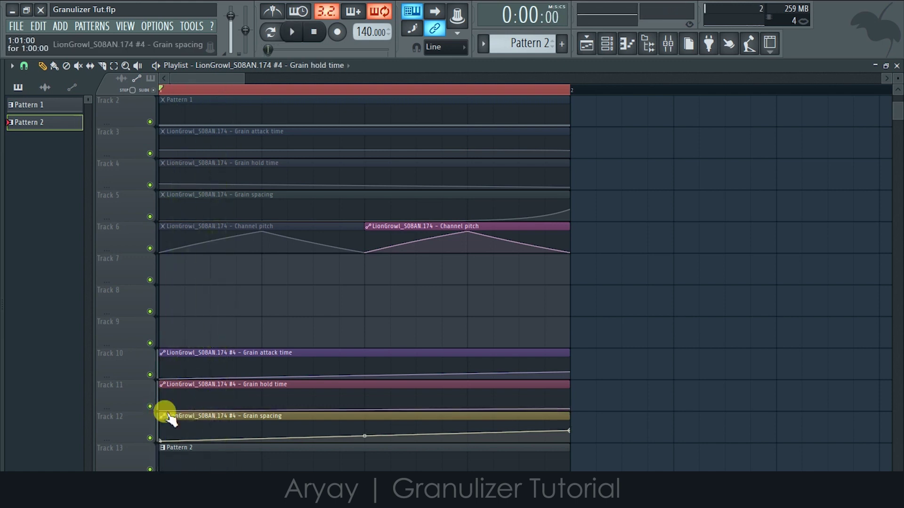
Open the LionGrowl_S08AN.174 #4 channel and create an automation clip for its channel pitch on track 14
click(167, 416)
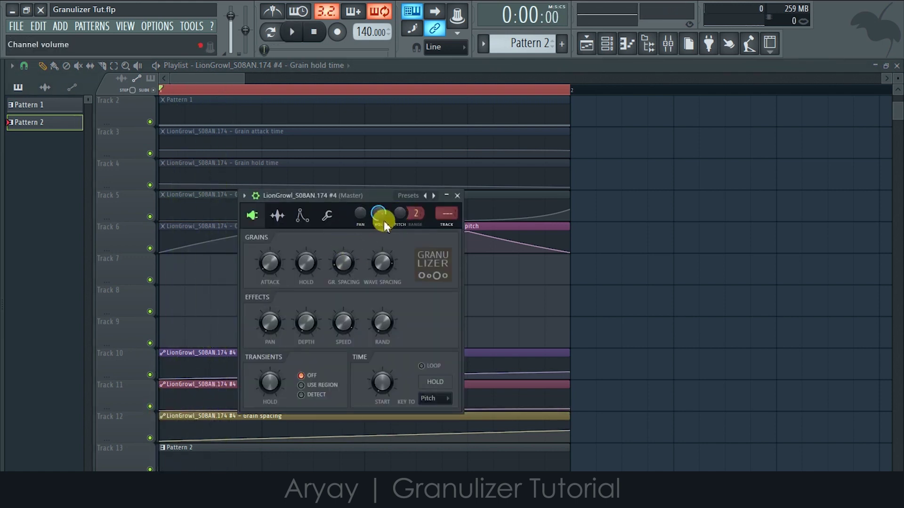
right_click(398, 214)
click(433, 297)
drag(405, 264, 201, 403)
Add control points to the track 14 channel pitch clip to form an early dip, peak and drop, and play the loop
right_click(201, 404)
right_click(239, 397)
right_click(255, 394)
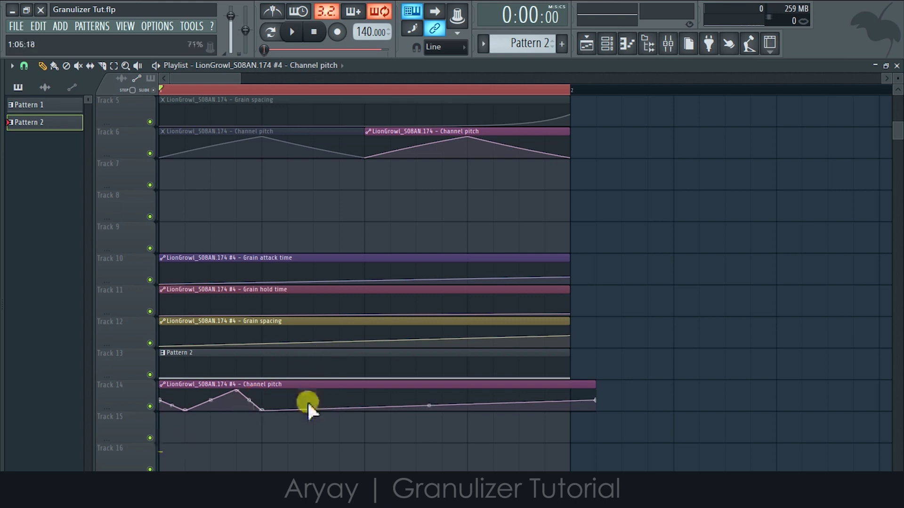
key(space)
key(space)
key(space)
key(space)
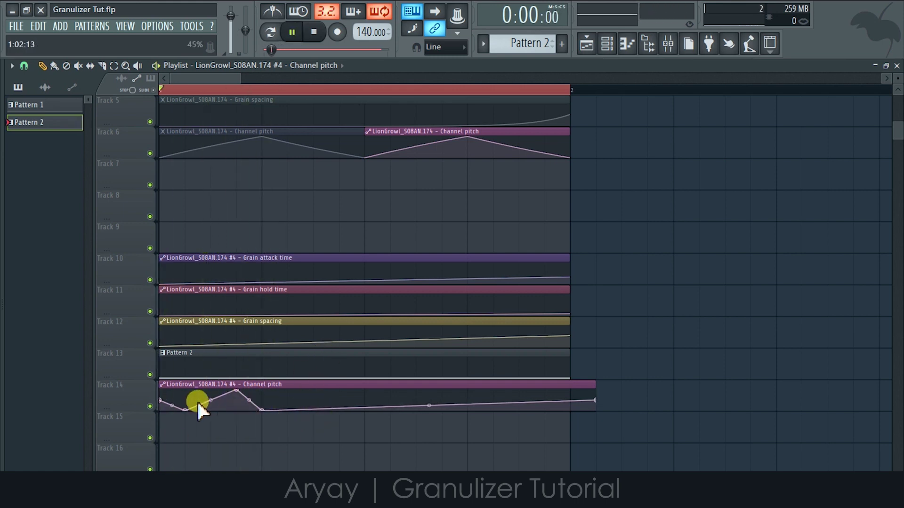
Bend the rising segment of the track 14 pitch clip into a steep curve that plateaus, and play the loop
drag(210, 402, 210, 395)
key(space)
key(space)
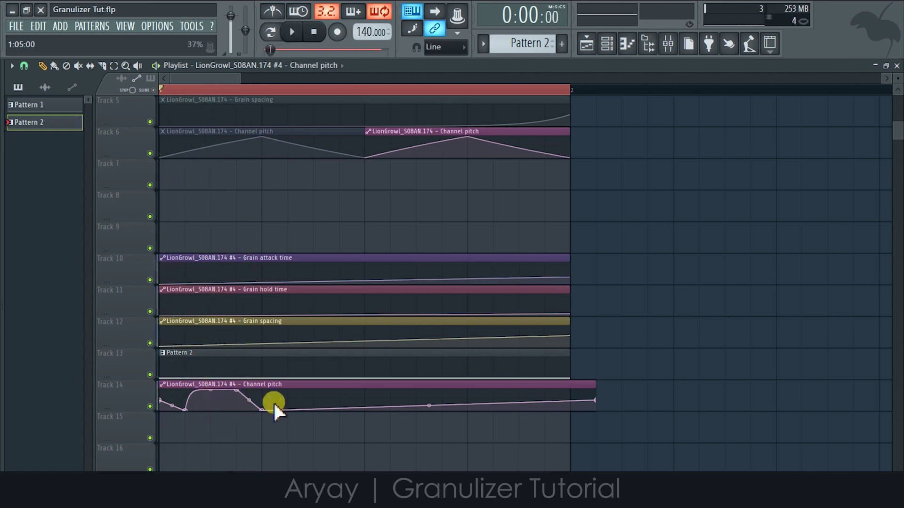
Open the sample settings of the LionGrowl_S08AN.174 #4 channel and its stretch time options
key(Tab)
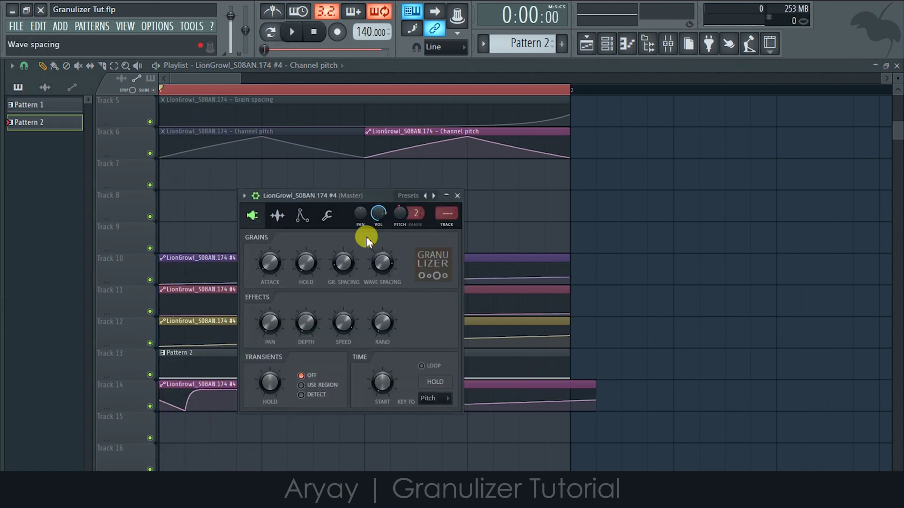
click(279, 217)
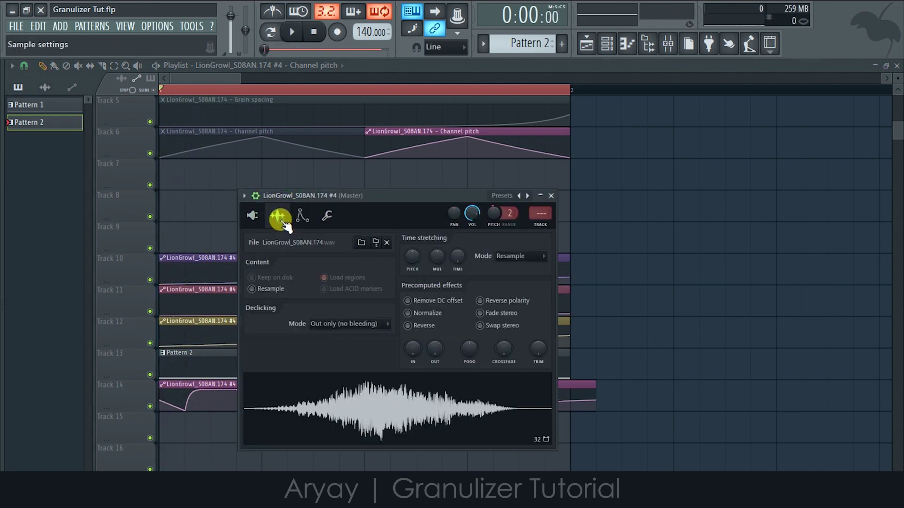
right_click(455, 263)
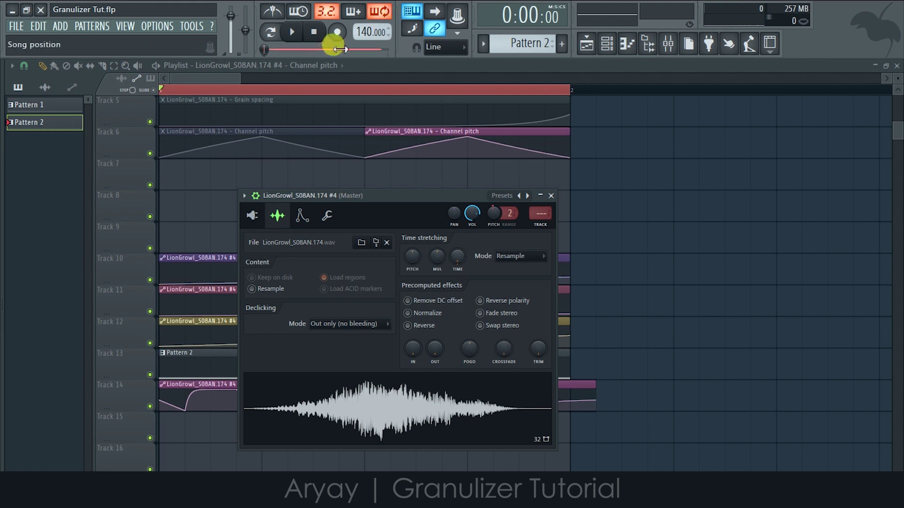
Try different stretch times on the #4 channel's lion growl sample, playing the loop after each change
right_click(457, 265)
click(461, 270)
key(space)
key(space)
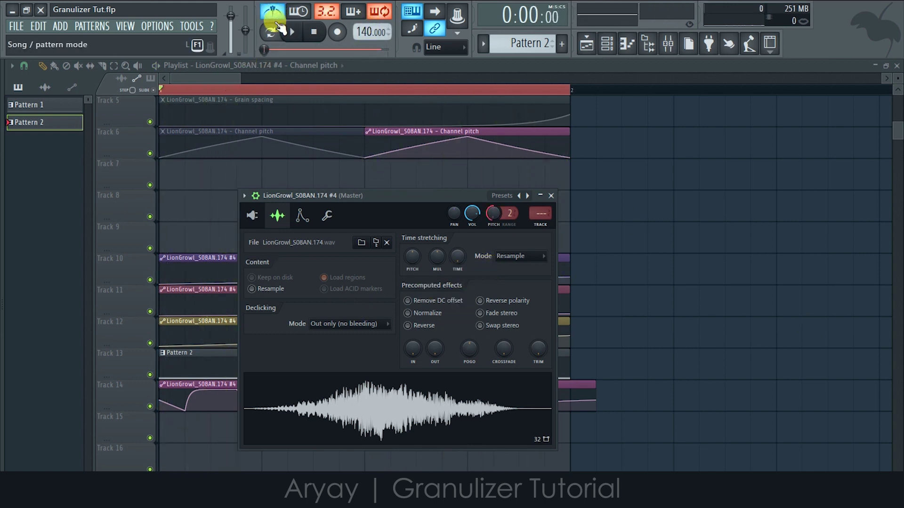
key(space)
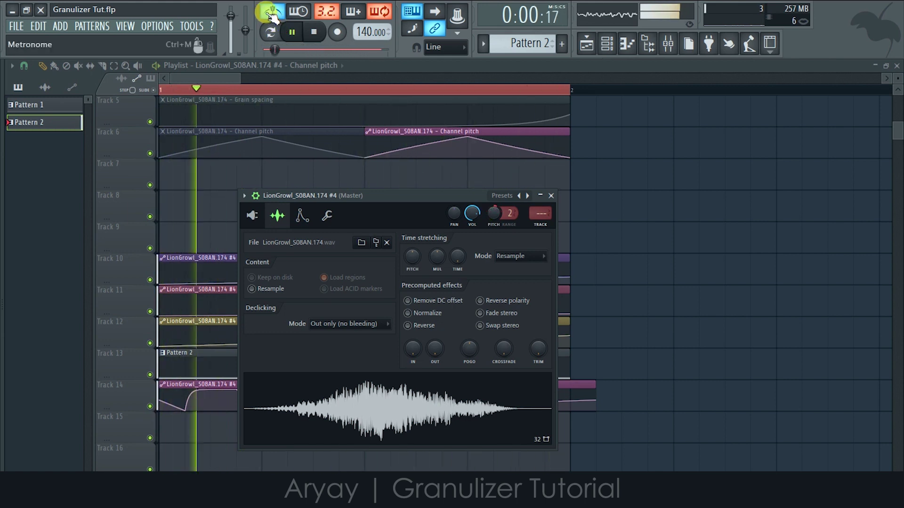
key(space)
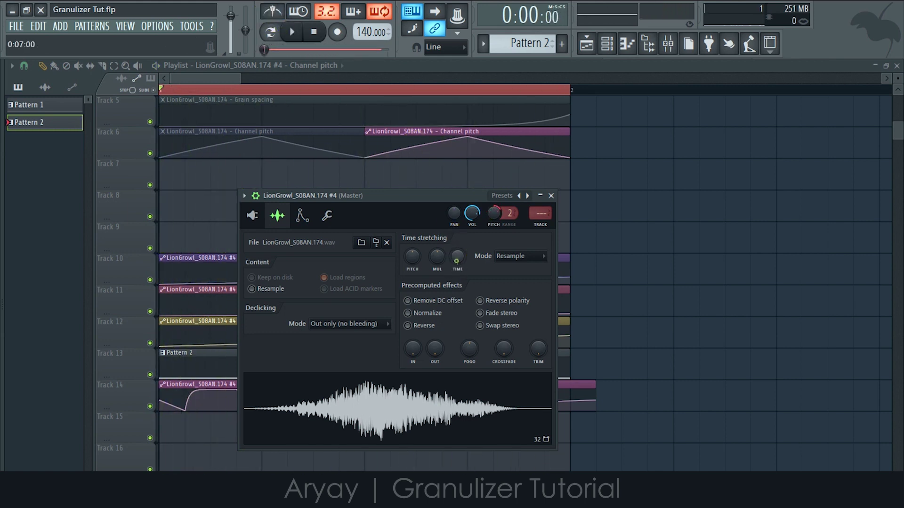
key(space)
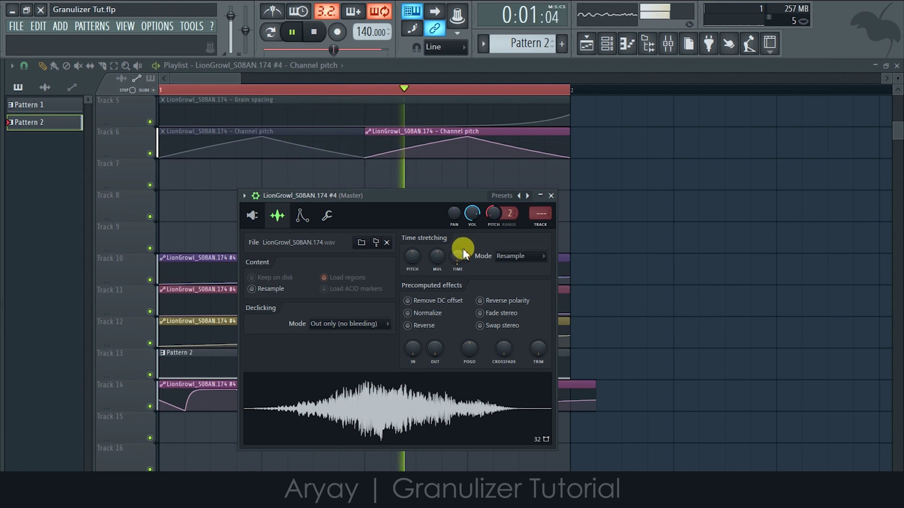
key(space)
right_click(460, 260)
click(482, 267)
key(space)
key(space)
key(space)
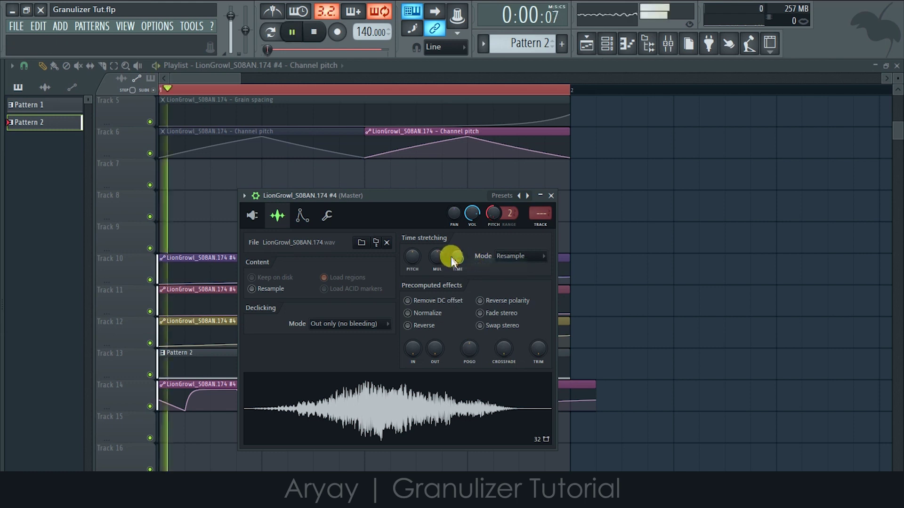
Set the #4 sample's time stretching mode to e3 mono and play the loop
click(491, 258)
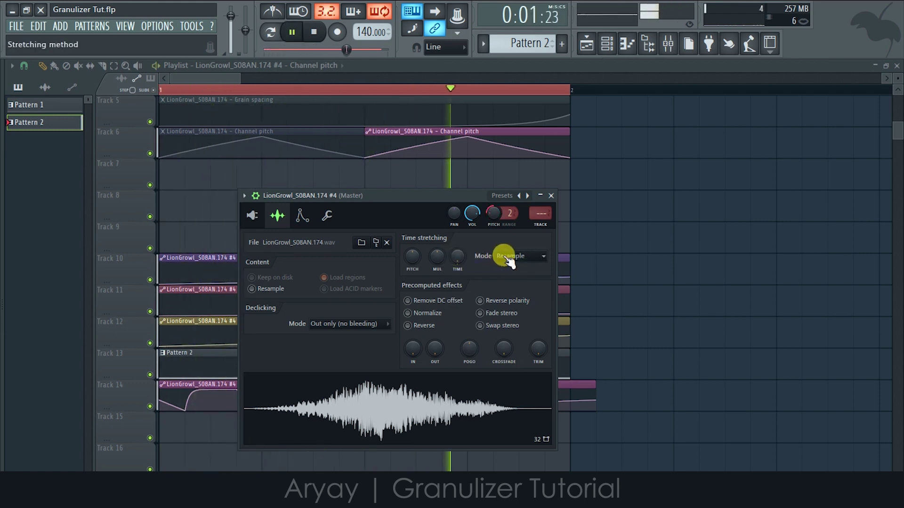
click(511, 257)
click(528, 326)
click(501, 255)
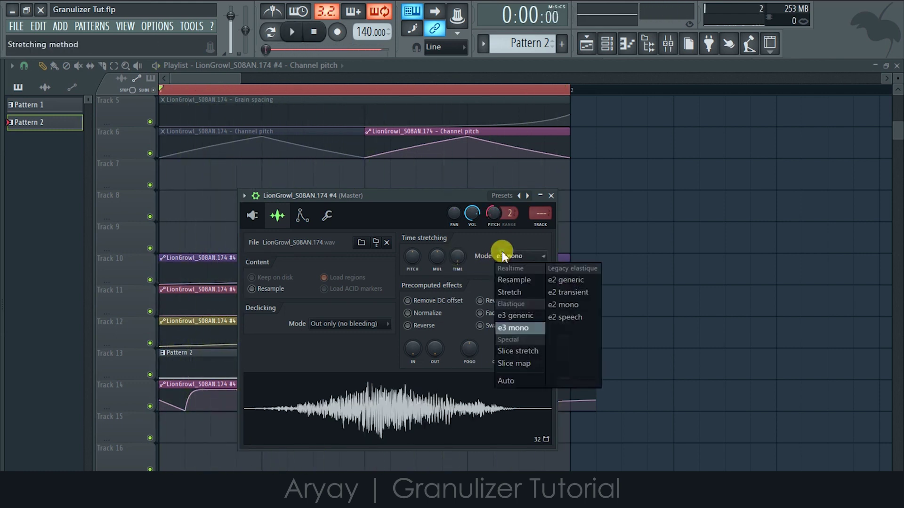
click(414, 221)
key(space)
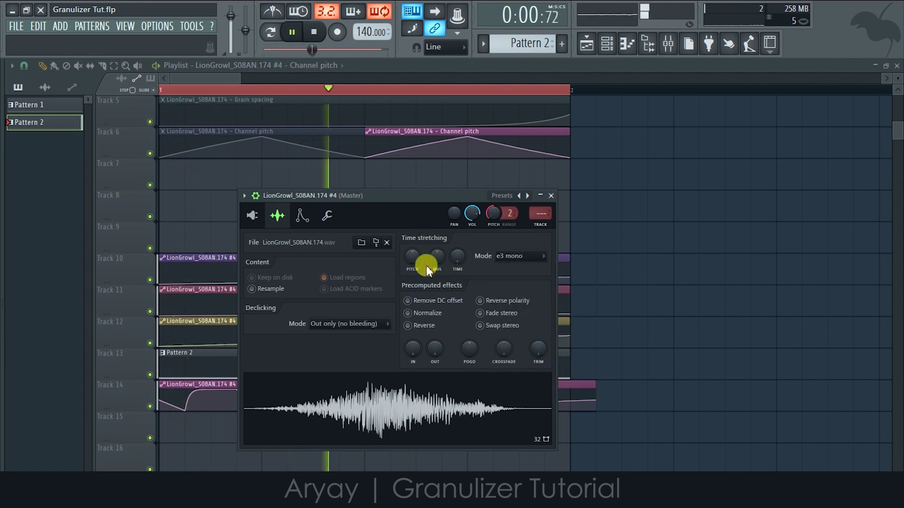
key(space)
Raise the #4 sample's time stretching pitch in stages while auditioning the loop, and close the channel window
drag(414, 250, 414, 256)
key(space)
key(space)
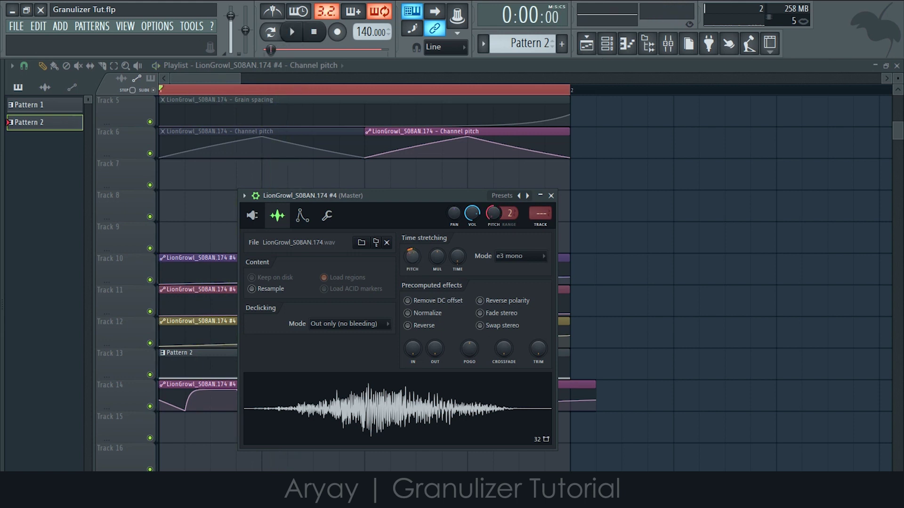
scroll(414, 256, up, 3)
key(space)
key(space)
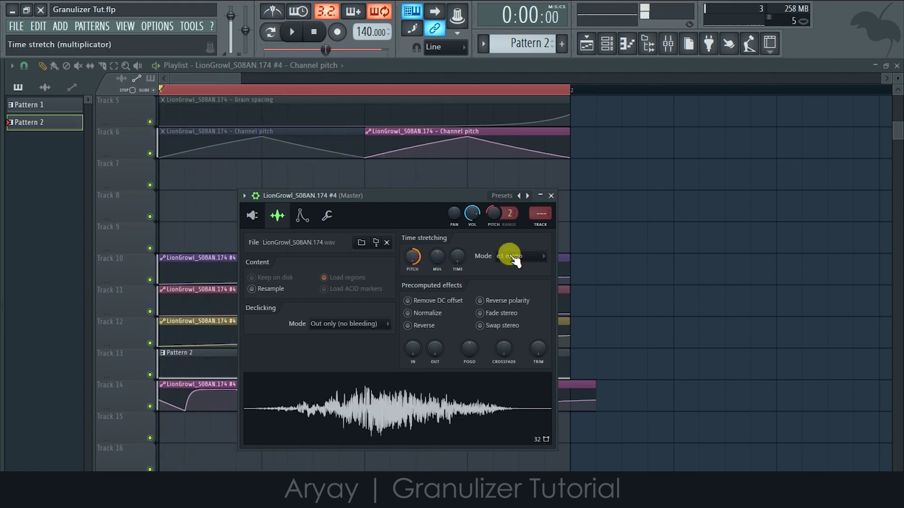
right_click(662, 241)
key(Tab)
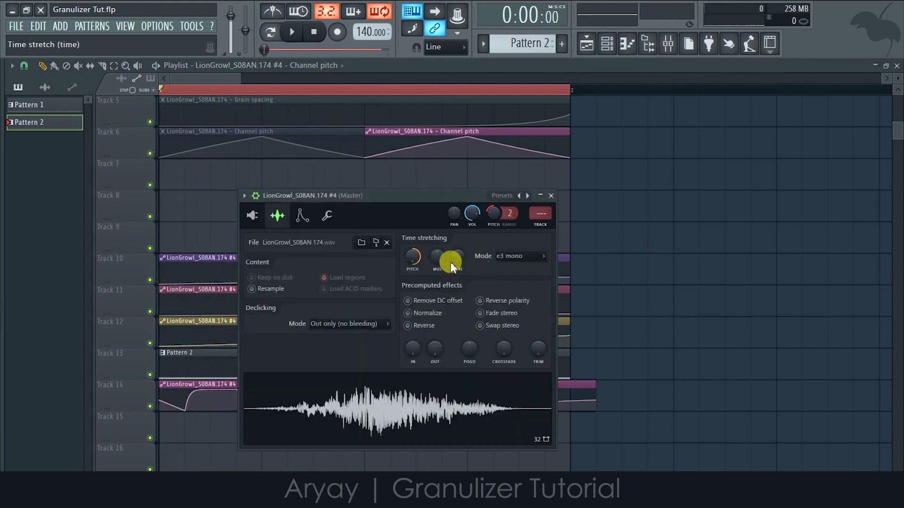
click(654, 235)
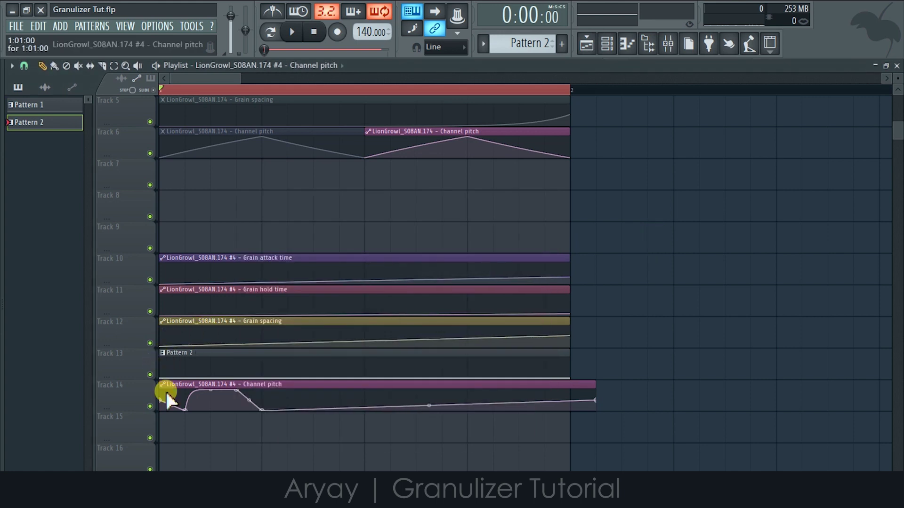
Reshape the #4 grain hold time clip with added points: an initial curved drop, a steep rise and a long decline
key(space)
mouse_move(161, 314)
mouse_down()
mouse_move(159, 299)
mouse_move(198, 297)
mouse_move(172, 265)
mouse_up()
key(space)
key(space)
right_click(186, 305)
key(space)
key(space)
right_click(210, 306)
key(space)
key(space)
Reshape the #4 grain attack time clip with added points into a short initial plateau followed by a sharp drop
right_click(186, 266)
key(space)
key(space)
right_click(199, 276)
key(space)
key(space)
key(space)
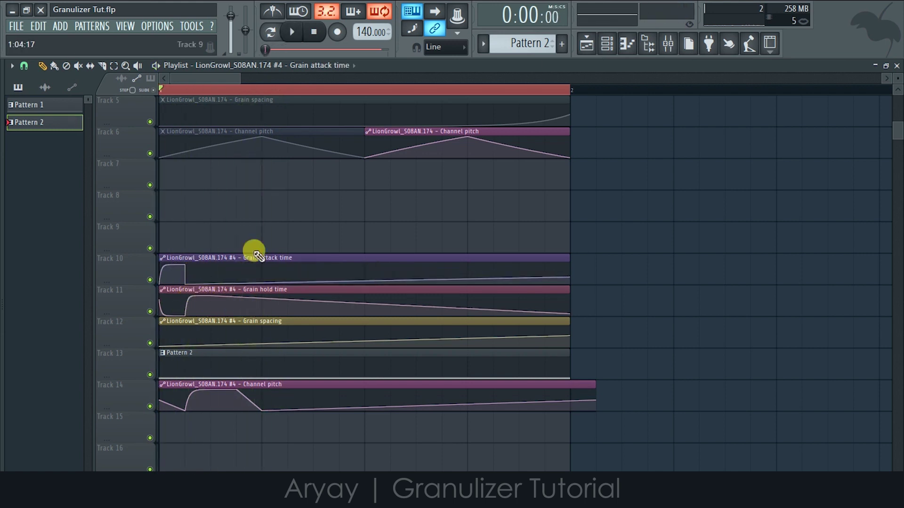
Mute the #4 automation clips and Pattern 2 on playlist tracks 10 to 14
scroll(259, 254, up, 1)
scroll(258, 254, up, 5)
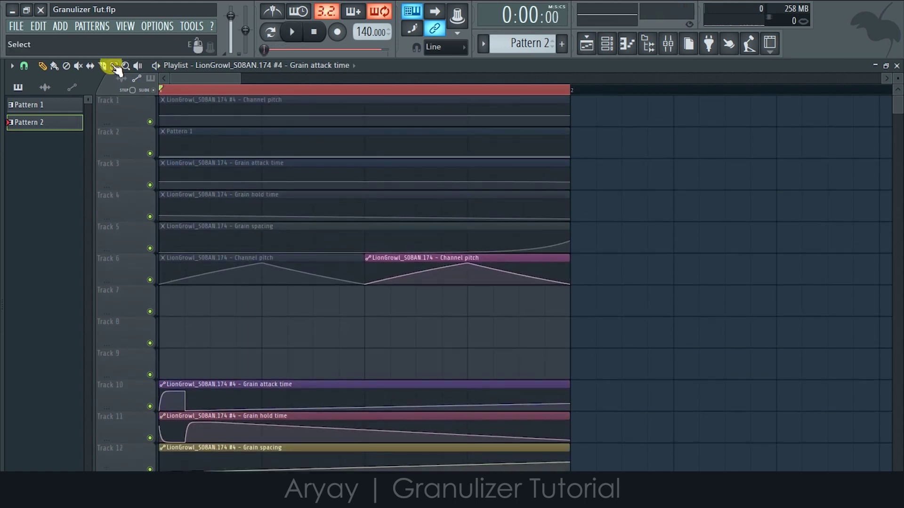
scroll(291, 283, down, 2)
drag(304, 300, 309, 477)
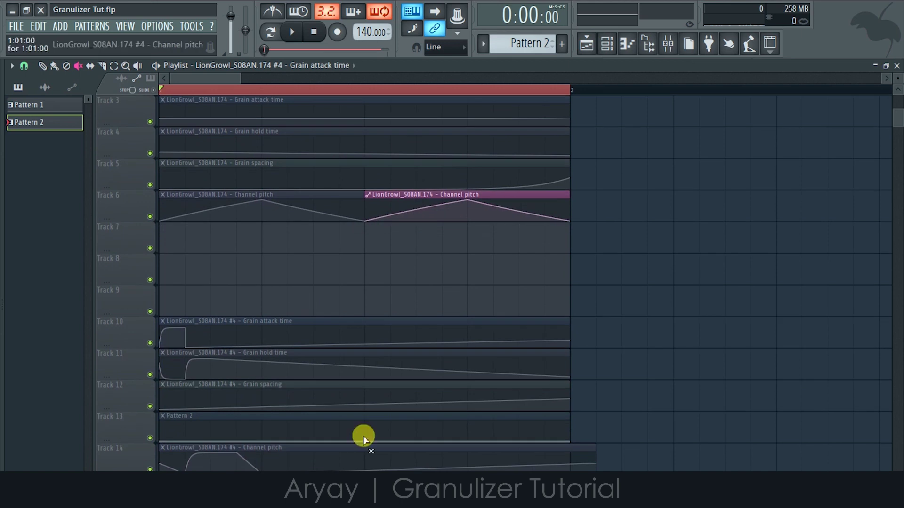
Unmute the clips on playlist tracks 1 to 6 and play the original growl
scroll(378, 360, up, 2)
mouse_move(259, 314)
mouse_down()
mouse_move(269, 241)
mouse_move(471, 151)
mouse_move(369, 156)
mouse_move(353, 125)
mouse_move(262, 131)
mouse_up()
click(42, 67)
key(space)
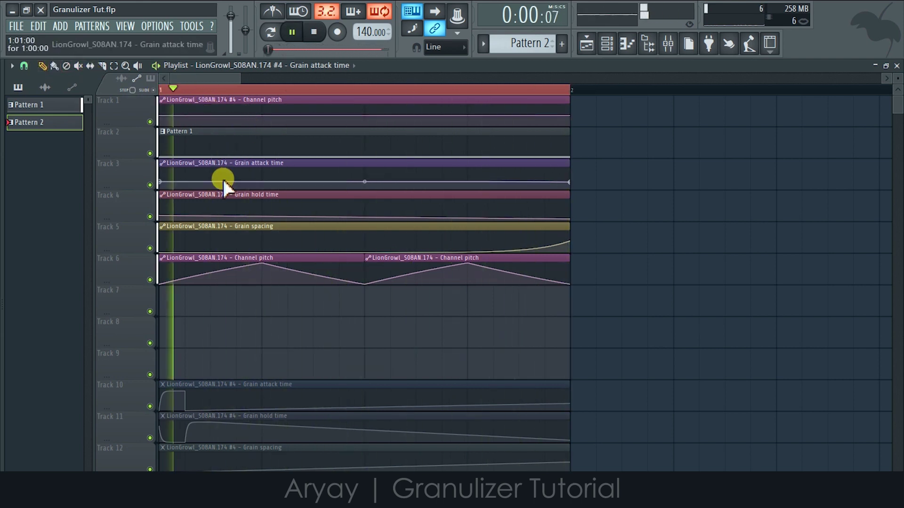